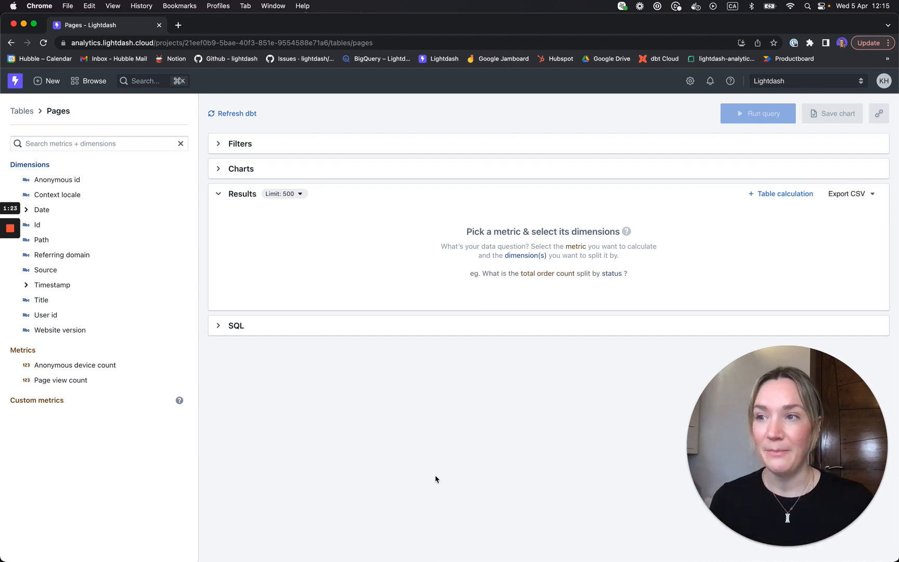
Query Title with Page view count, listing pages by views with 'Lightdash' top at 112,621.
{"action": "left_click", "coordinate": [81, 307]}
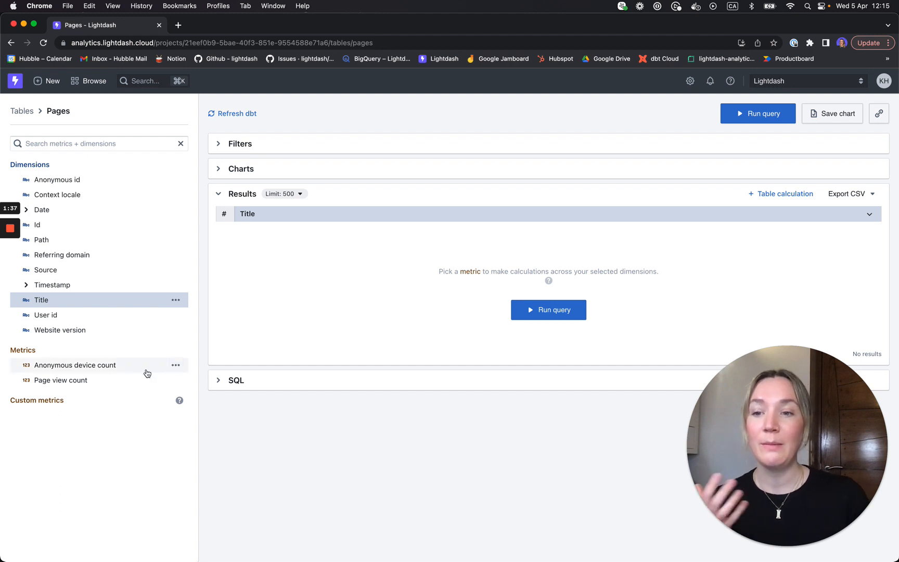
{"action": "left_click", "coordinate": [110, 382]}
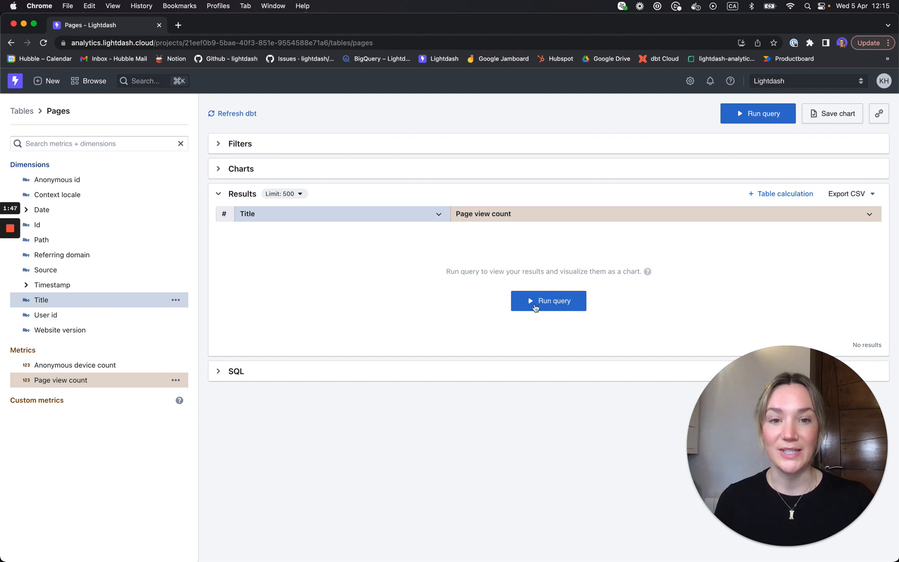
{"action": "left_click", "coordinate": [554, 301]}
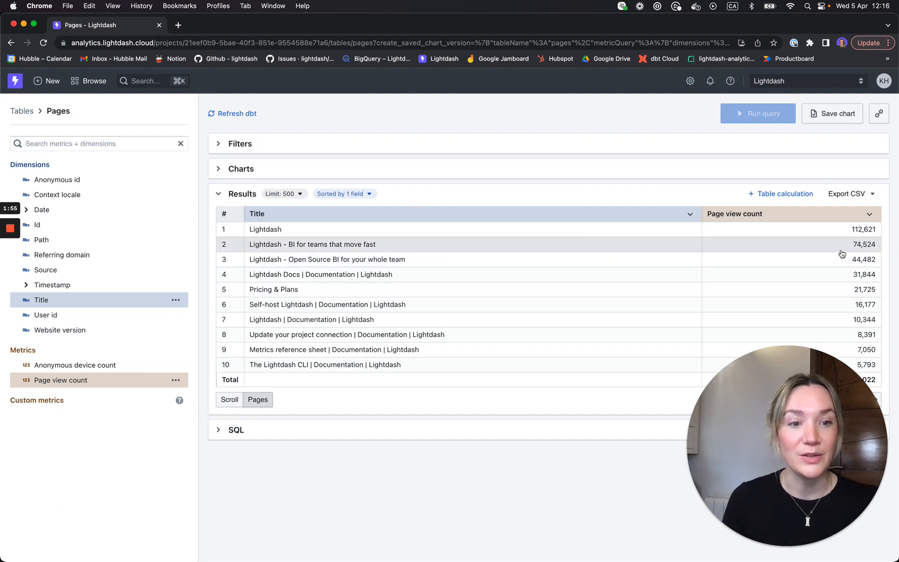
{"action": "left_click", "coordinate": [691, 216]}
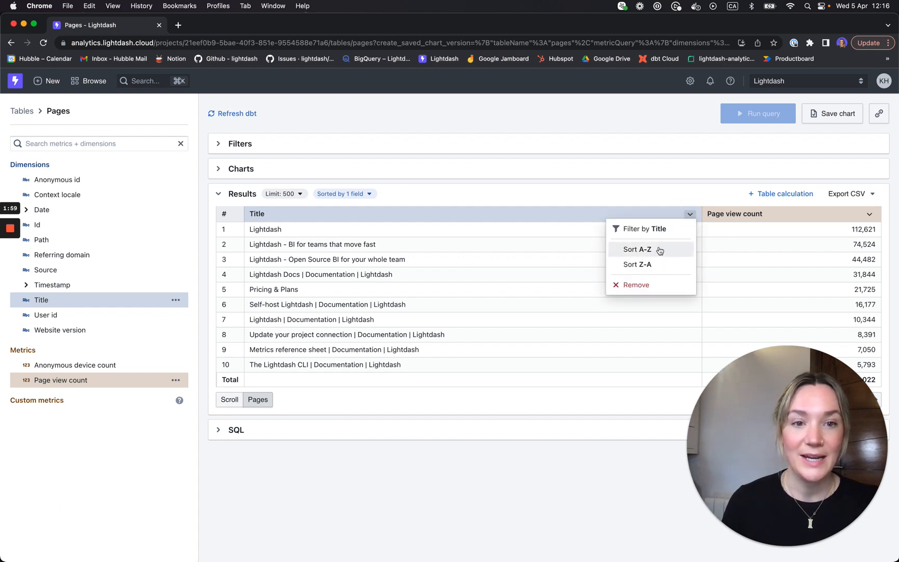
{"action": "left_click", "coordinate": [870, 215]}
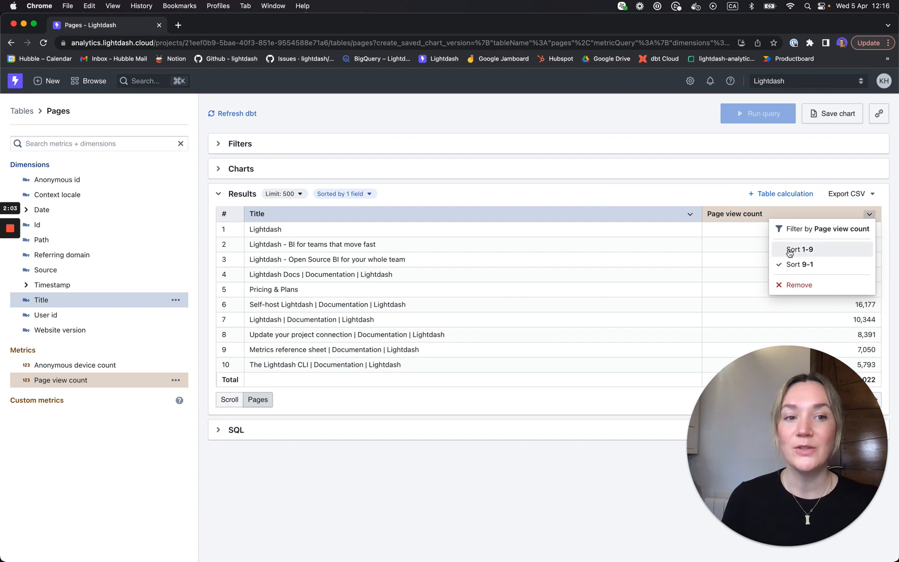
{"action": "left_click", "coordinate": [576, 199]}
{"action": "left_click", "coordinate": [353, 194]}
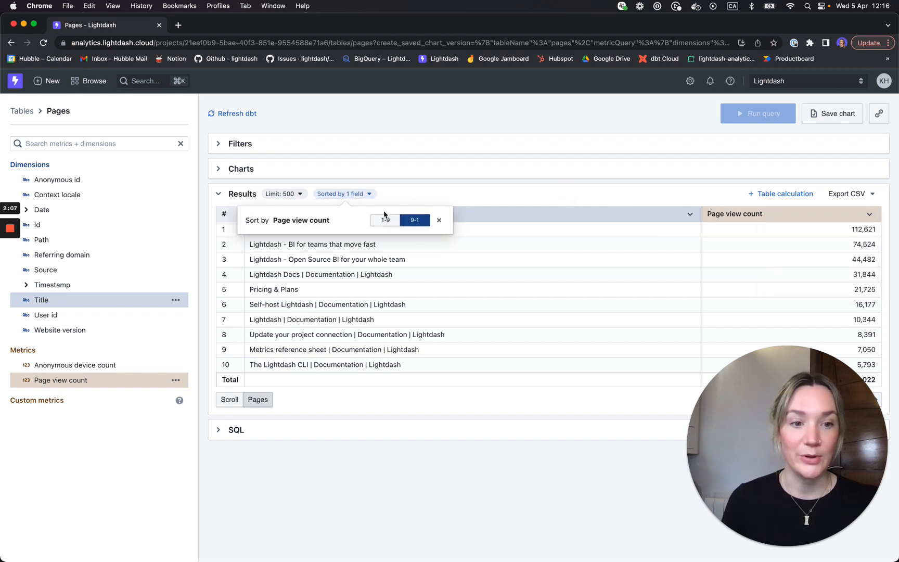
{"action": "left_click", "coordinate": [468, 195]}
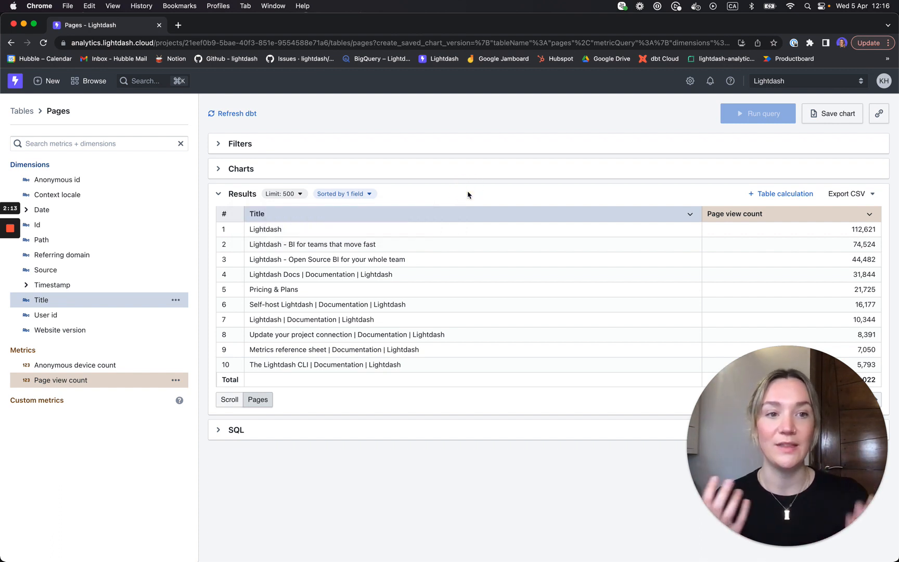
{"action": "left_click", "coordinate": [869, 217]}
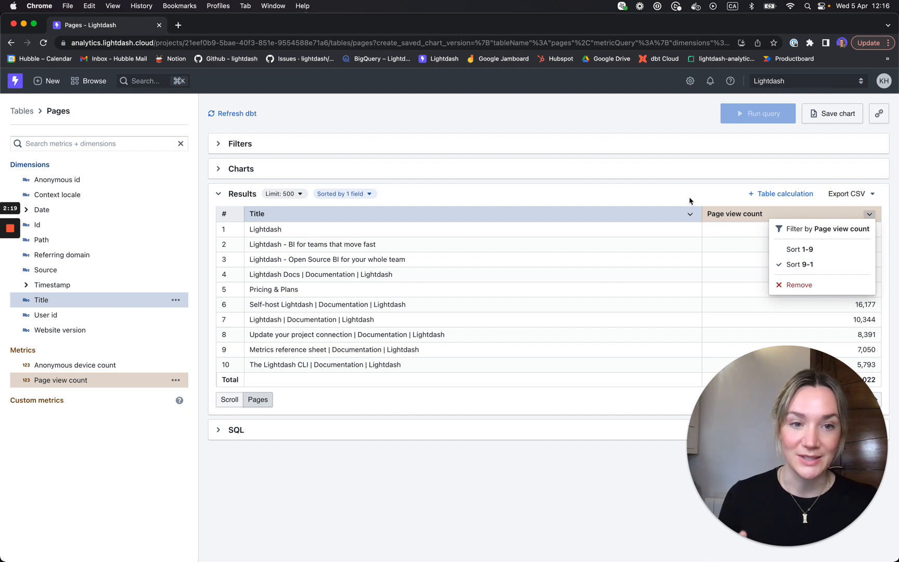
{"action": "left_click", "coordinate": [634, 194]}
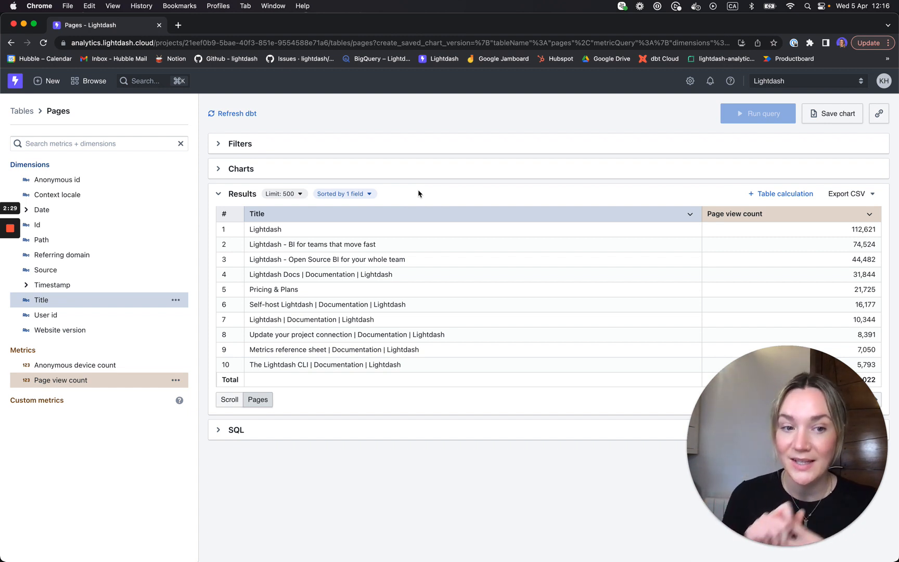
Add a filter so Pages Date week is in the last 2 weeks.
{"action": "left_click", "coordinate": [218, 143]}
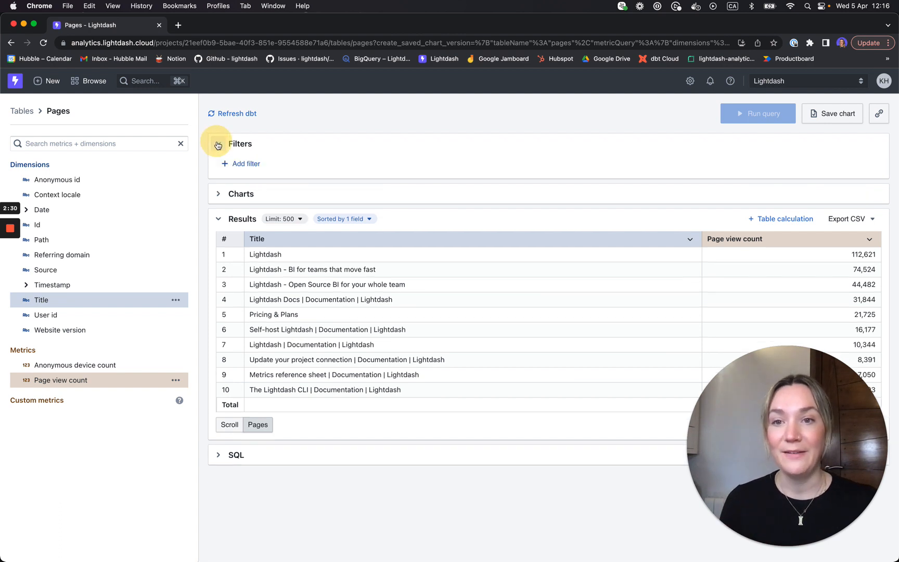
{"action": "left_click", "coordinate": [246, 164]}
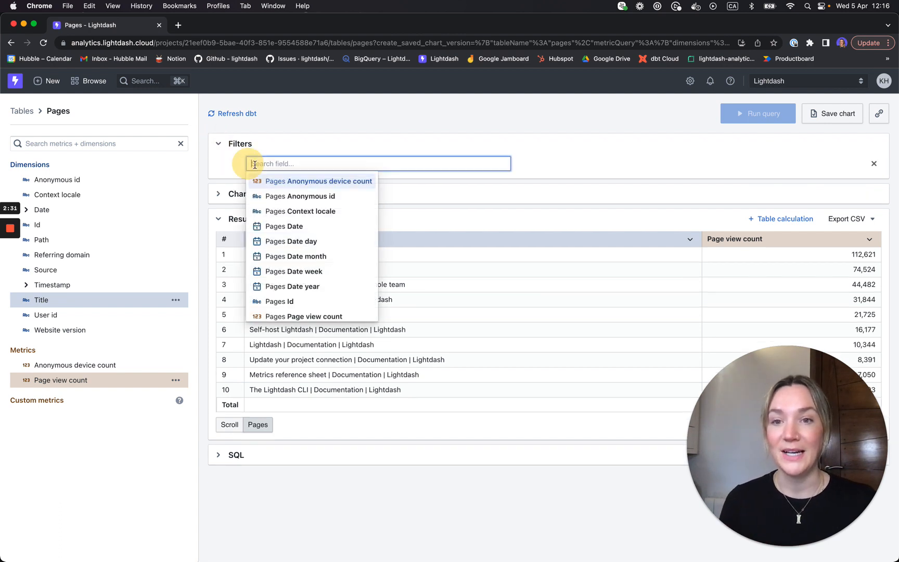
{"action": "left_click", "coordinate": [309, 277]}
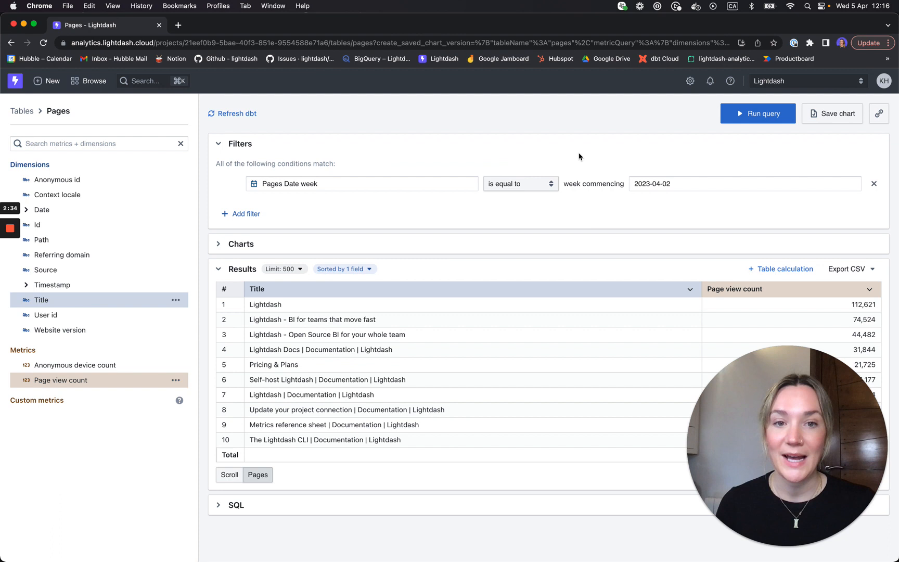
{"action": "left_click", "coordinate": [531, 185]}
{"action": "left_click", "coordinate": [522, 207]}
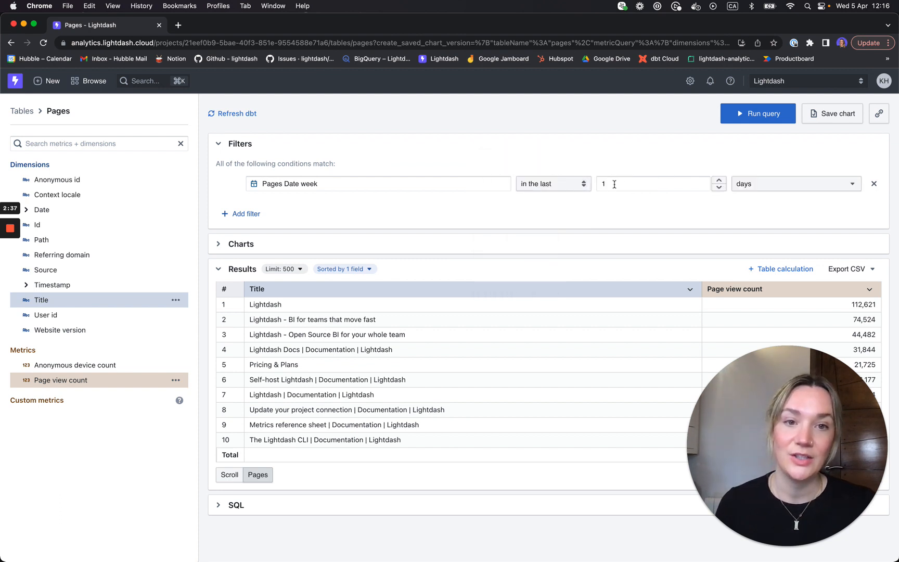
{"action": "left_click", "coordinate": [628, 186]}
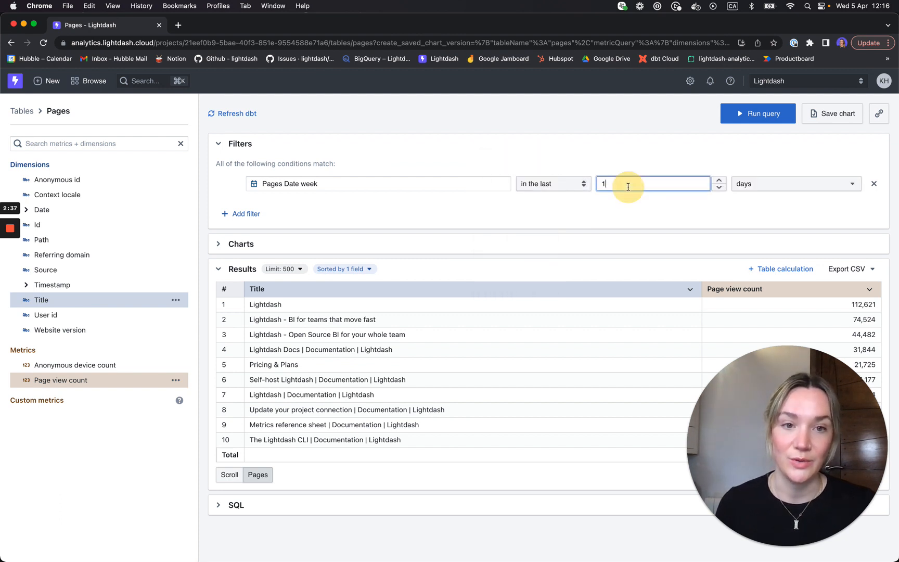
{"action": "left_click", "coordinate": [794, 186]}
{"action": "left_click", "coordinate": [773, 306]}
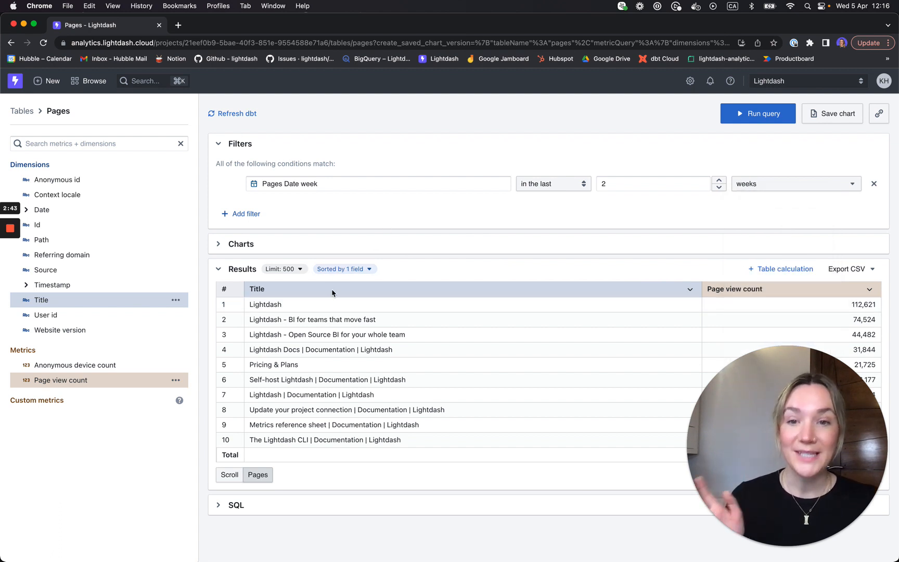
Change the row limit from 500 to 10 and apply it.
{"action": "left_click", "coordinate": [300, 271]}
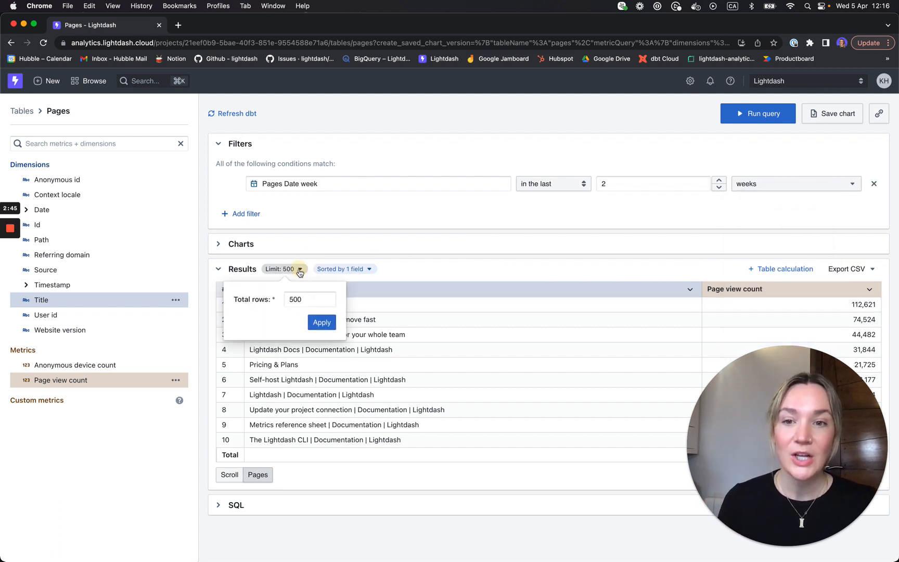
{"action": "left_click_drag", "start_coordinate": [289, 298], "coordinate": [301, 298]}
{"action": "type", "text": "10"}
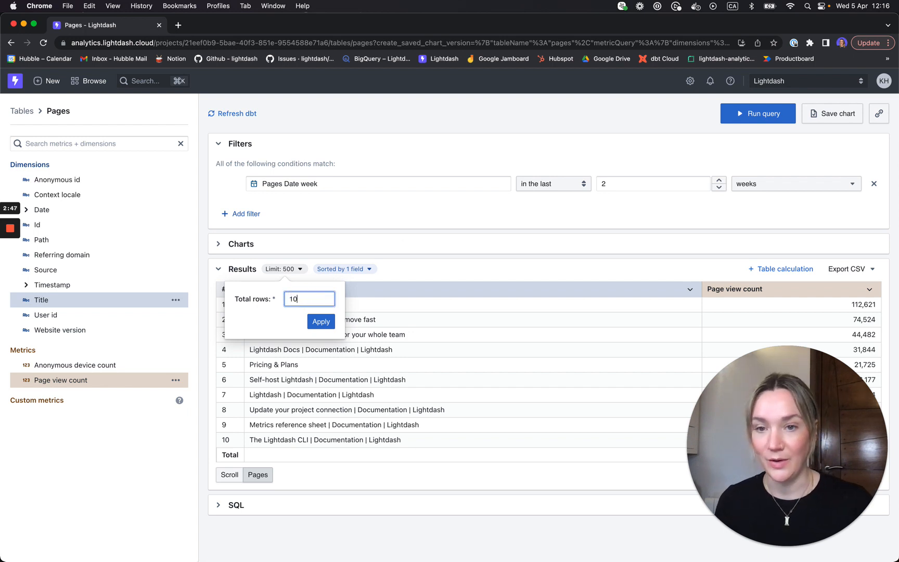
{"action": "left_click", "coordinate": [319, 321]}
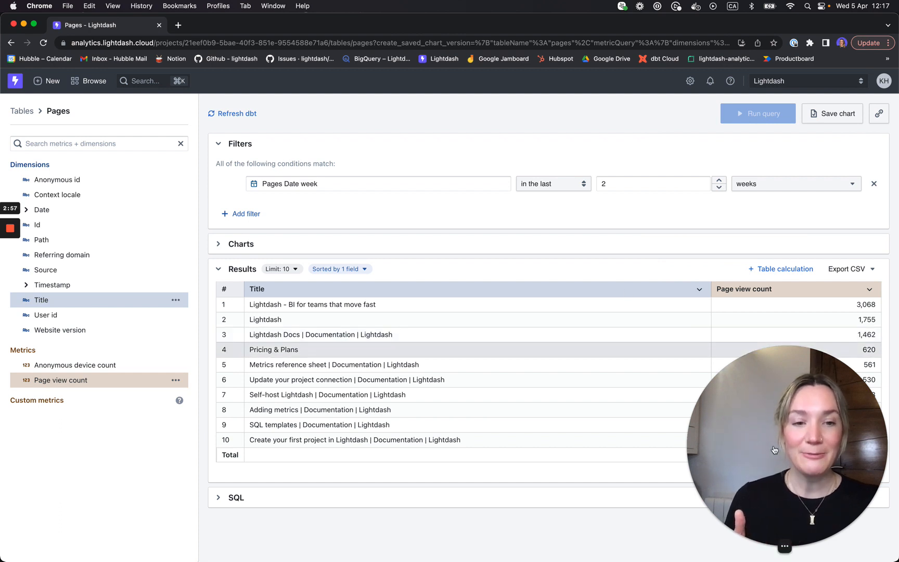
{"action": "left_click_drag", "start_coordinate": [762, 436], "coordinate": [65, 446]}
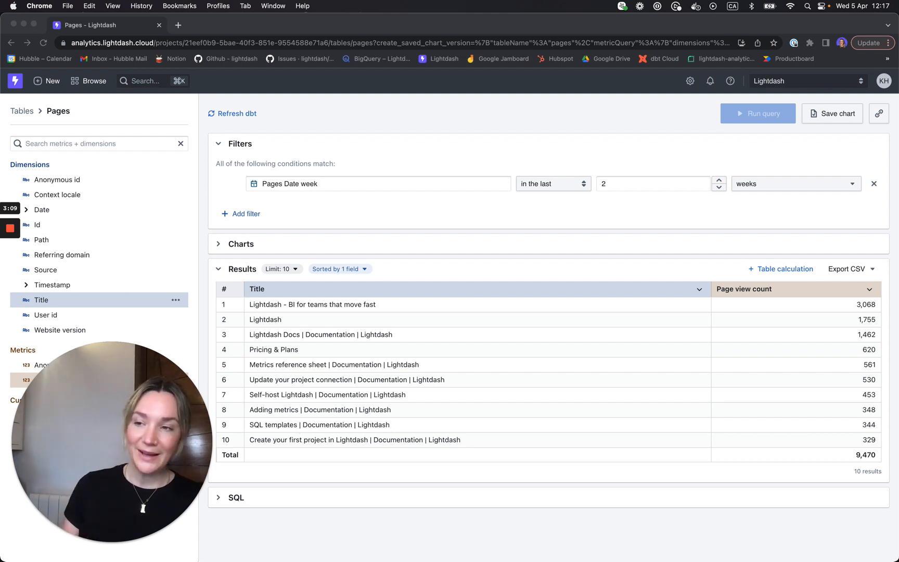
Switch to the bar chart of page view counts and browse its configuration tabs.
{"action": "left_click", "coordinate": [218, 244]}
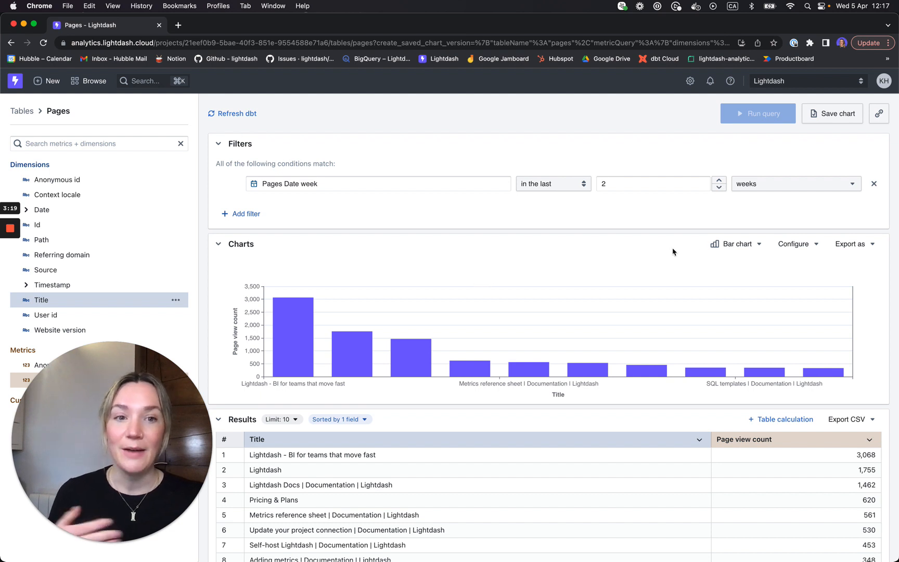
{"action": "left_click", "coordinate": [749, 246]}
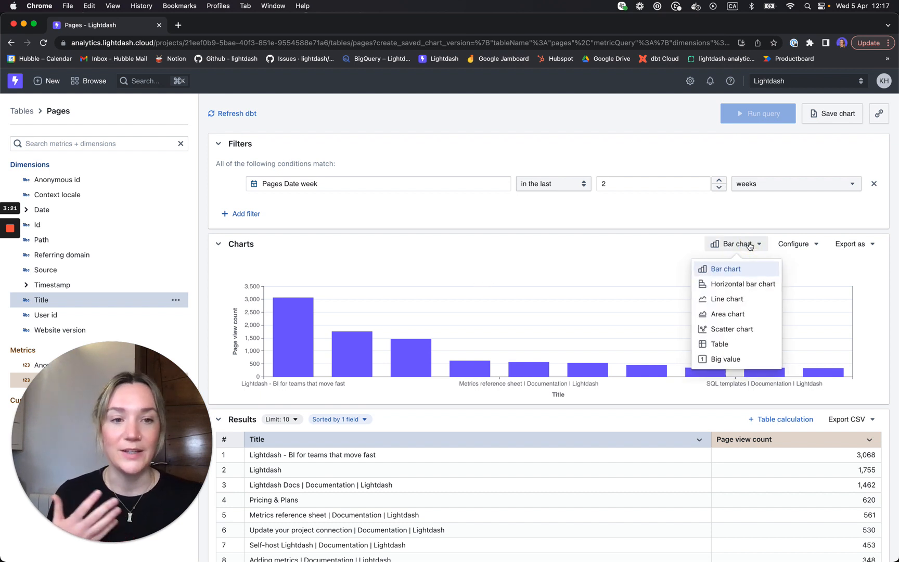
{"action": "left_click", "coordinate": [796, 249]}
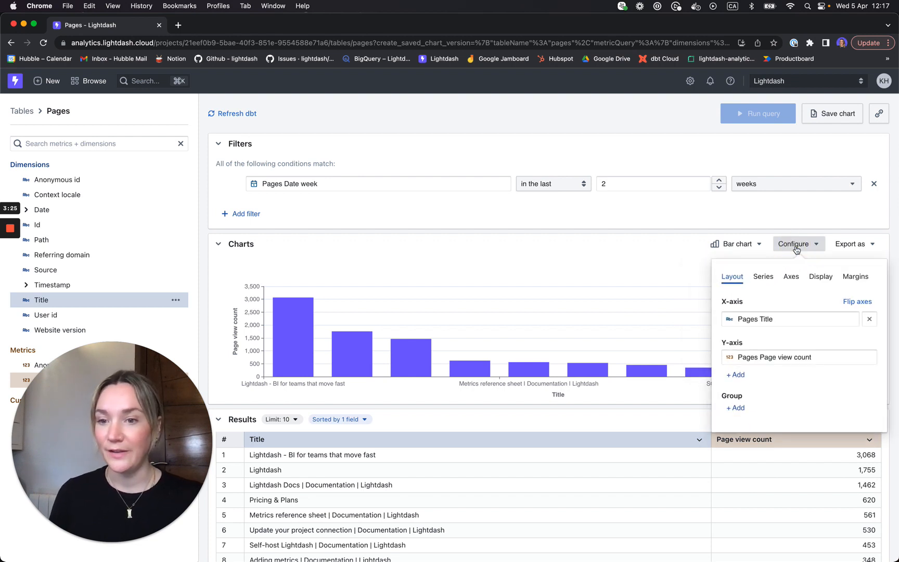
{"action": "left_click", "coordinate": [764, 280]}
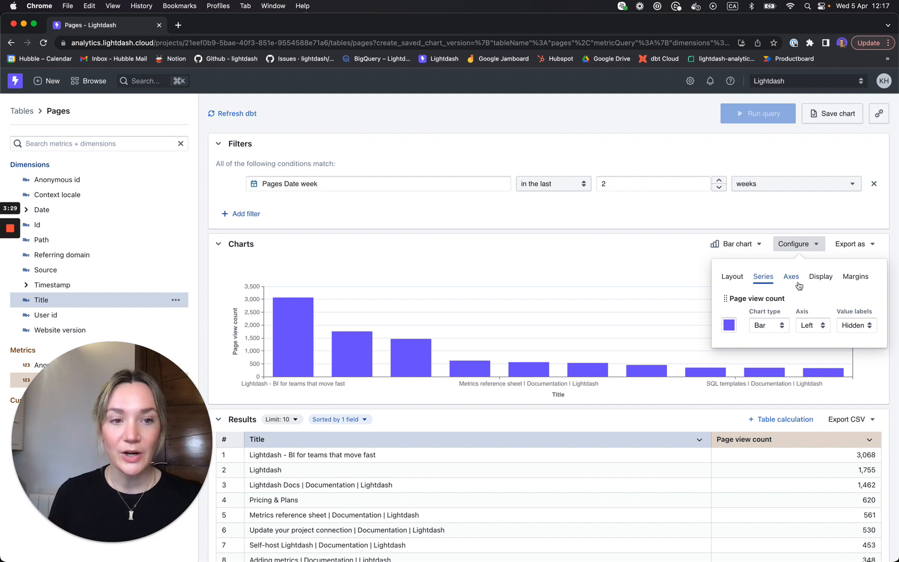
{"action": "left_click", "coordinate": [791, 277]}
{"action": "left_click", "coordinate": [733, 283]}
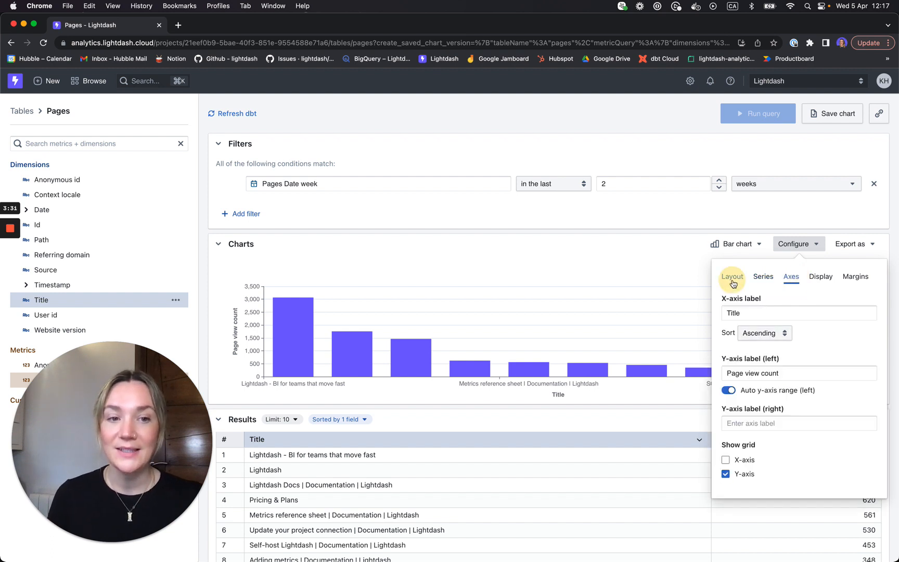
{"action": "left_click", "coordinate": [652, 289]}
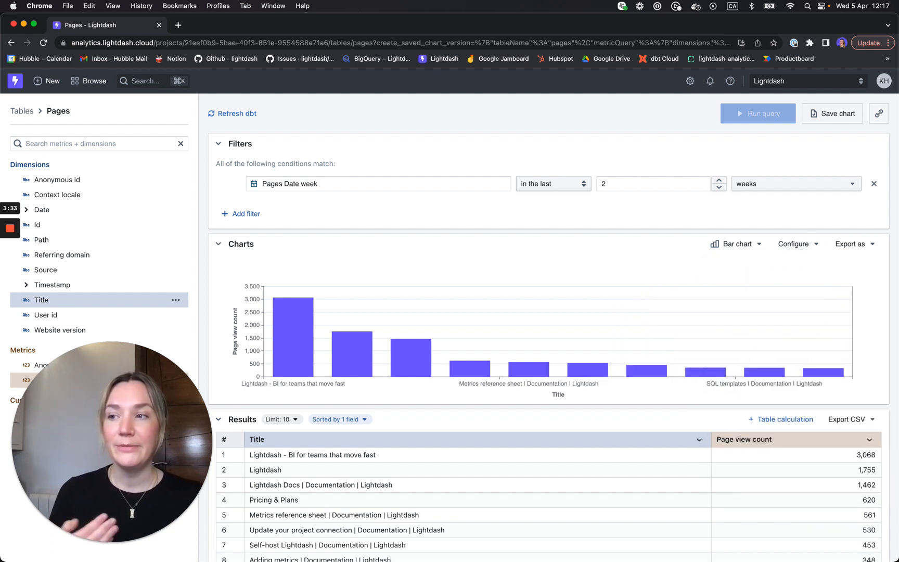
Set the Page view count series value labels to Top, then copy the chart link.
{"action": "mouse_move", "coordinate": [299, 343]}
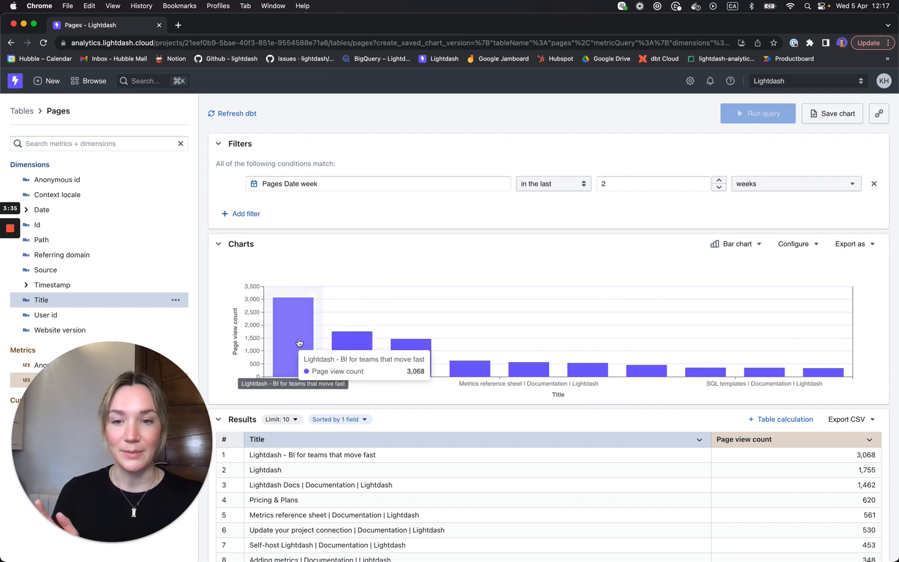
{"action": "left_click", "coordinate": [805, 246]}
{"action": "left_click", "coordinate": [770, 277]}
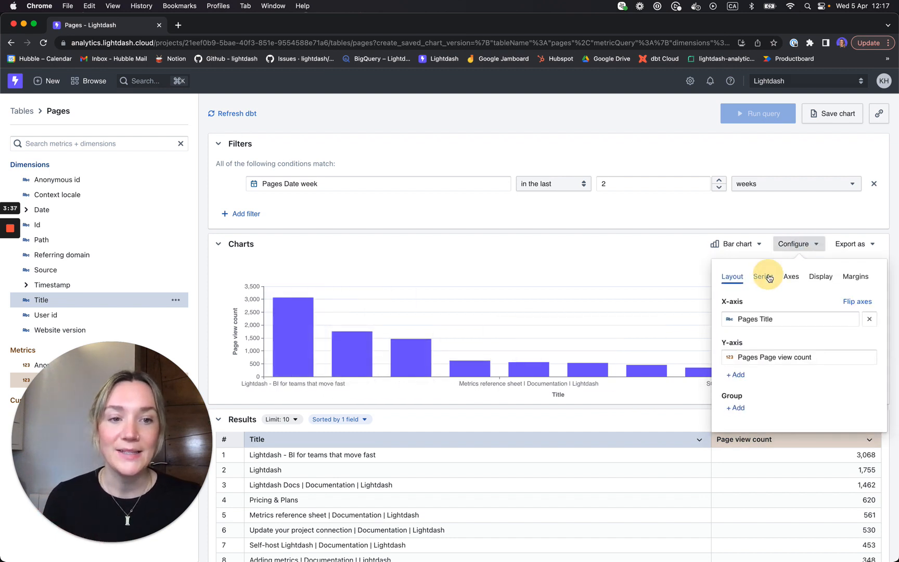
{"action": "left_click", "coordinate": [858, 326]}
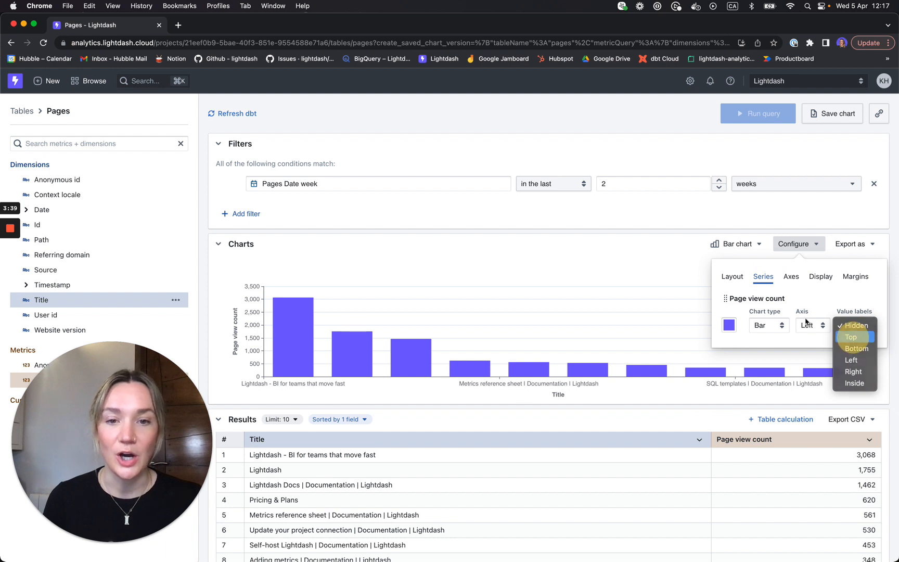
{"action": "left_click", "coordinate": [853, 336]}
{"action": "left_click", "coordinate": [452, 245]}
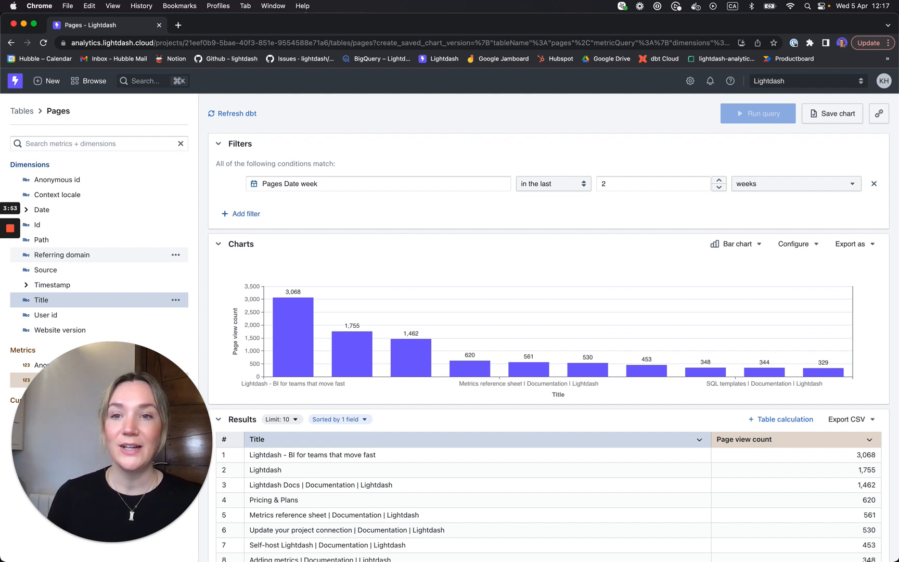
{"action": "left_click", "coordinate": [880, 112]}
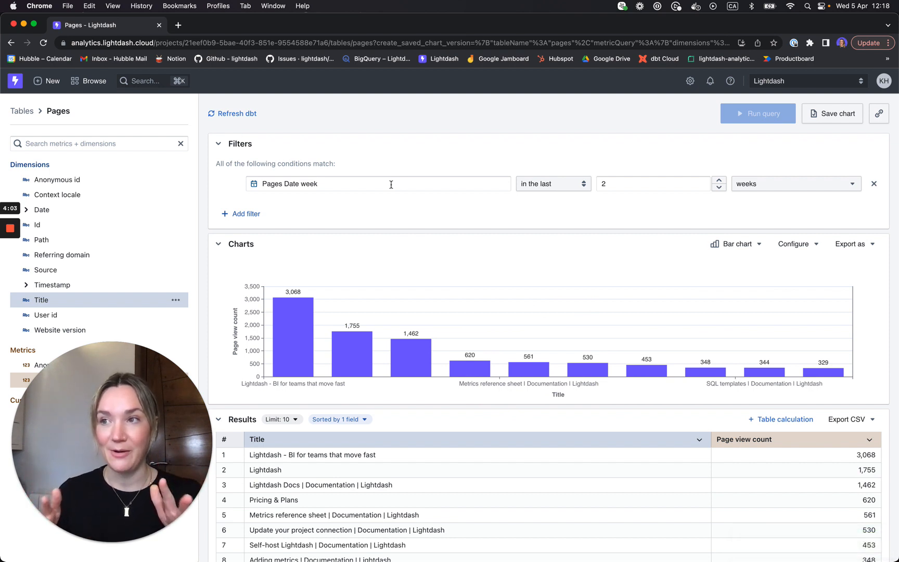
Save the chart as 'What are the 10 most viewed web pages from the last 2 weeks?' in Shared.
{"action": "left_click", "coordinate": [820, 120]}
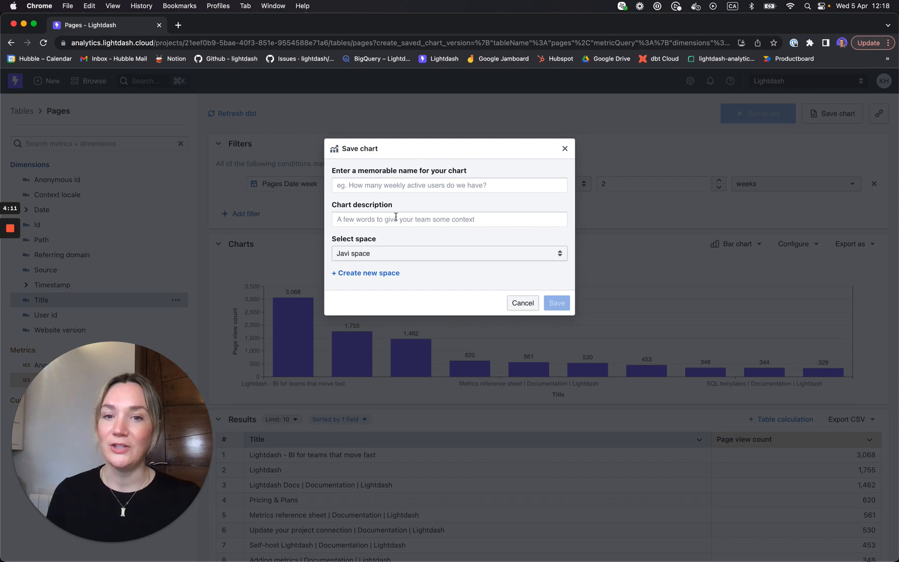
{"action": "left_click", "coordinate": [388, 184]}
{"action": "type", "text": "W"}
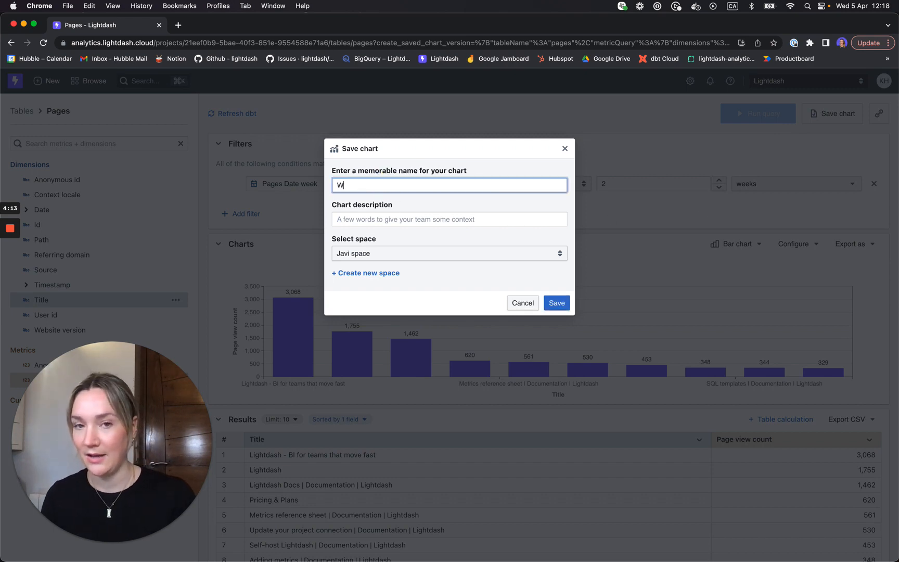
{"action": "type", "text": "hat are teh most"}
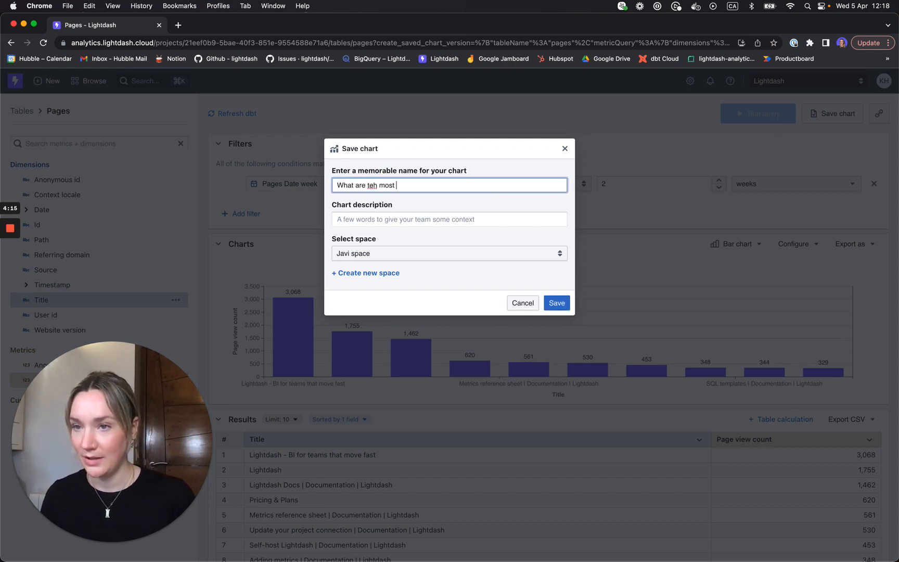
{"action": "key", "text": "BackSpace"}
{"action": "key", "text": "BackSpace"}
{"action": "key", "text": "BackSpace"}
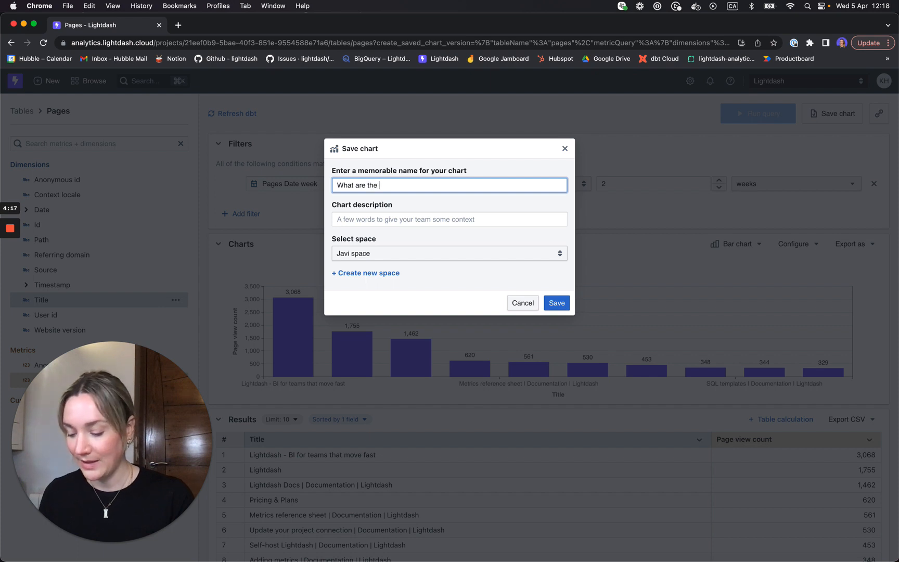
{"action": "type", "text": "ost"}
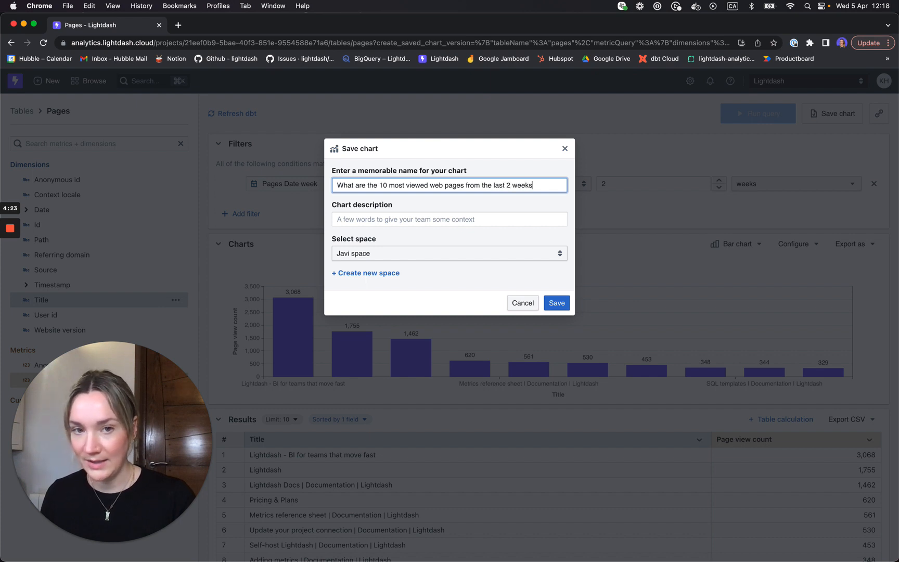
{"action": "left_click", "coordinate": [348, 253]}
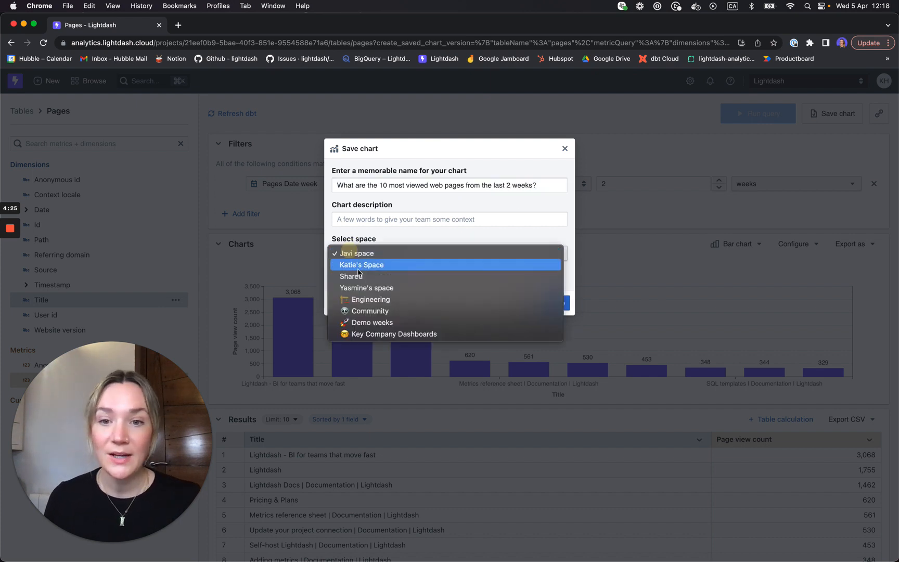
{"action": "left_click", "coordinate": [359, 278]}
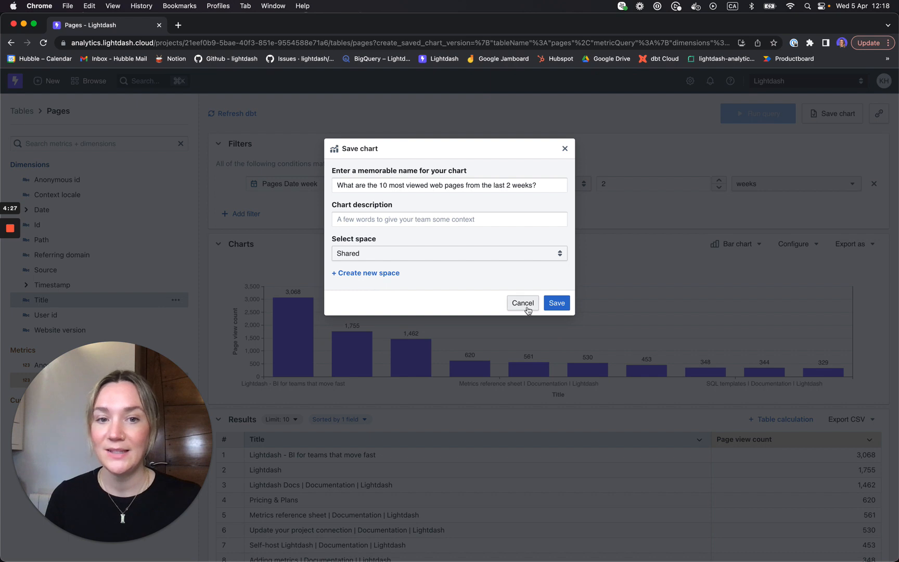
{"action": "left_click", "coordinate": [557, 303]}
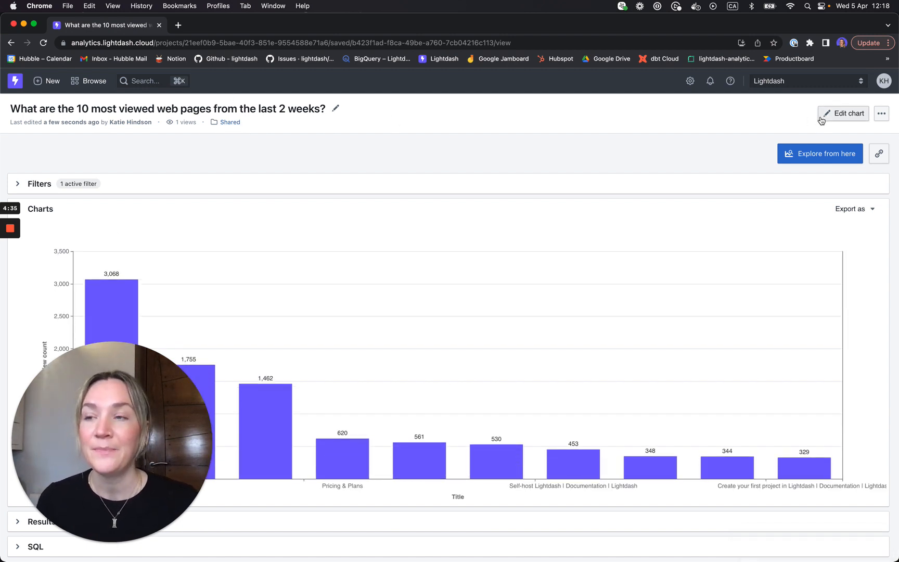
Copy the saved chart's shareable link and select its URL in the address bar.
{"action": "left_click", "coordinate": [878, 156]}
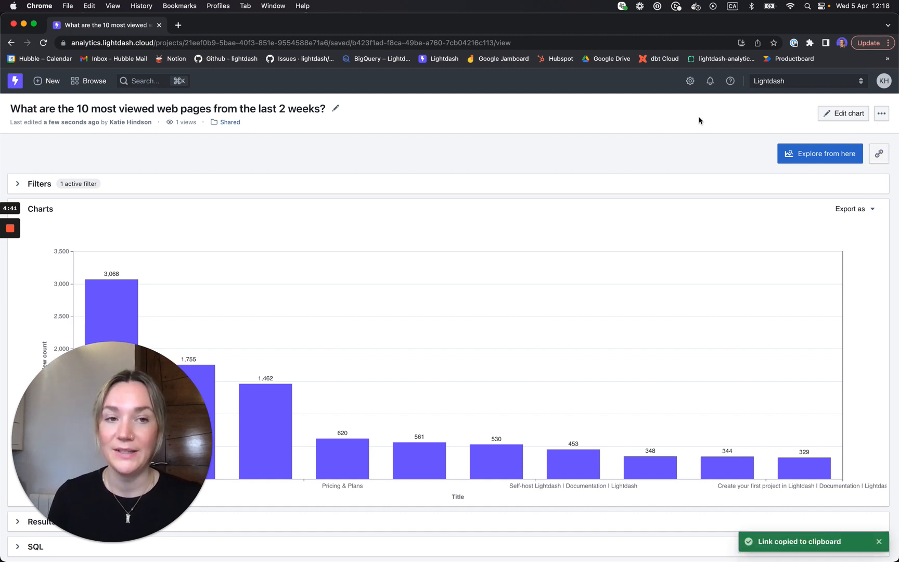
{"action": "left_click", "coordinate": [441, 43]}
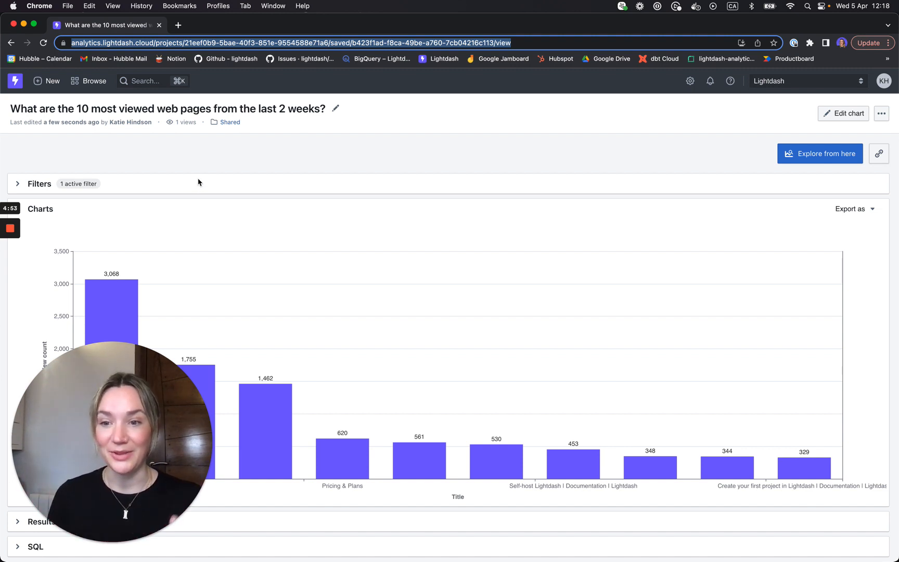
{"action": "left_click_drag", "start_coordinate": [117, 511], "coordinate": [781, 515]}
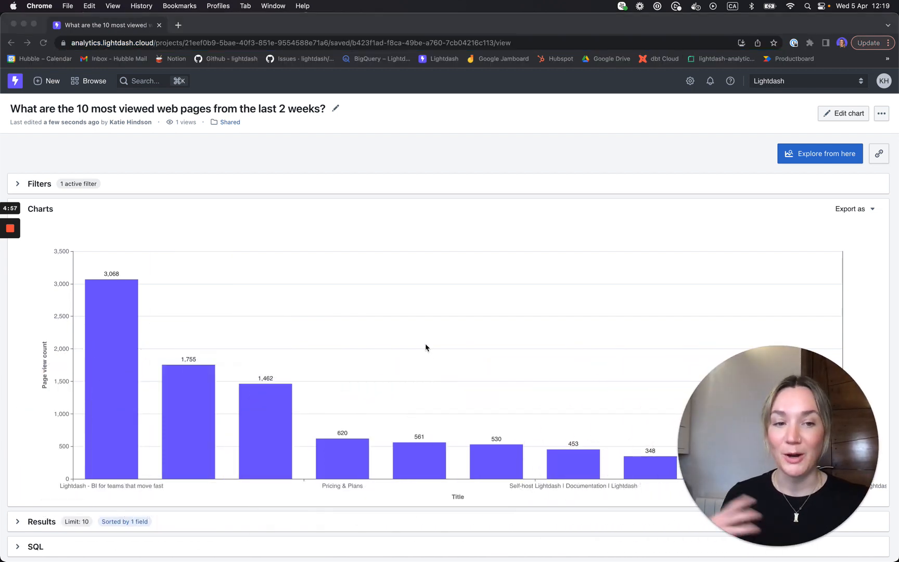